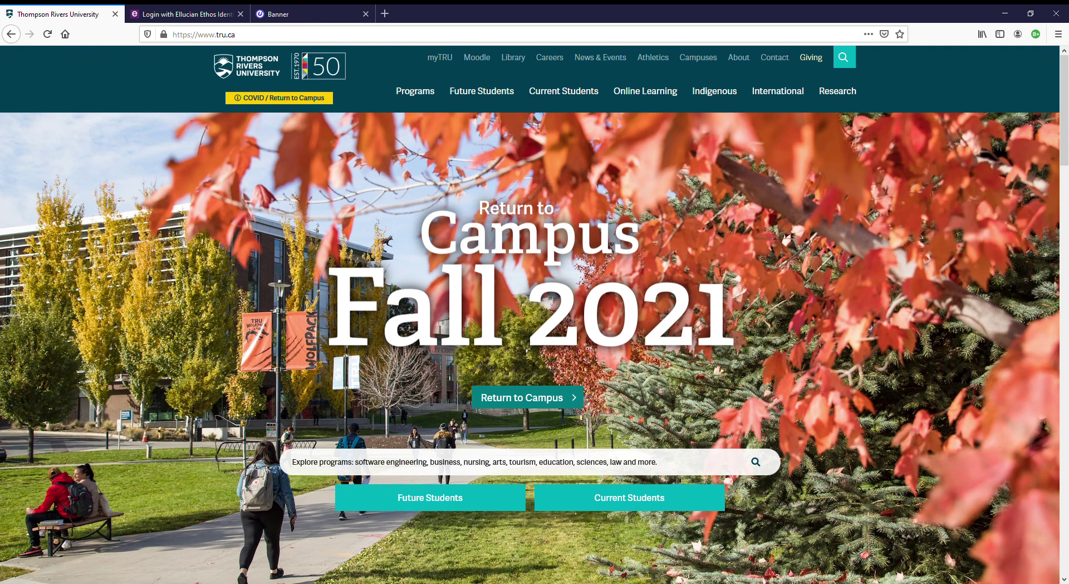
# Go to the myTRU student portal from the tru.ca homepage
pyautogui.click(449, 63)
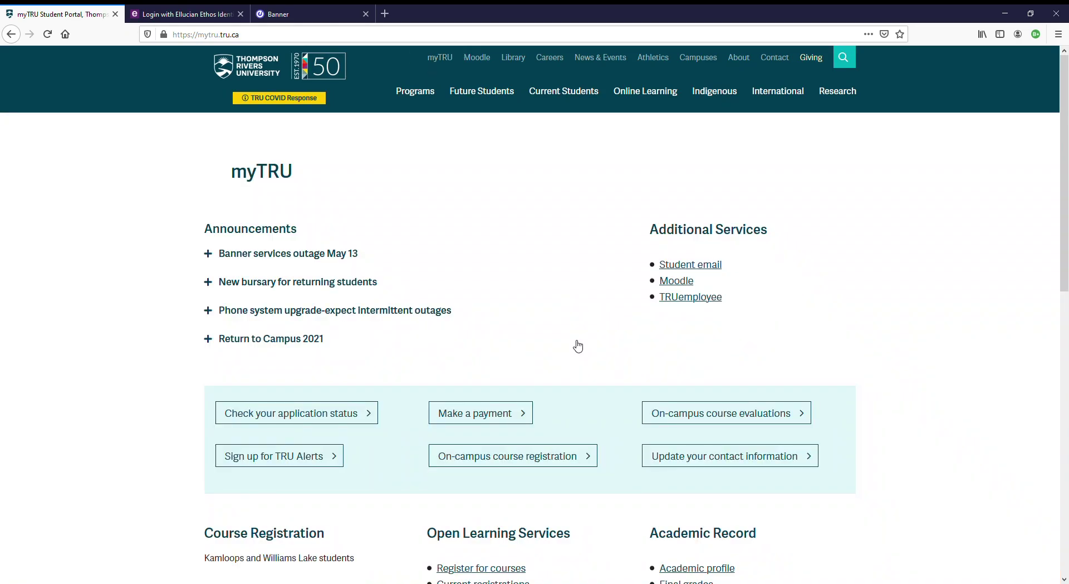
# Follow the On-campus course registration link to Banner's Registration page
pyautogui.click(554, 457)
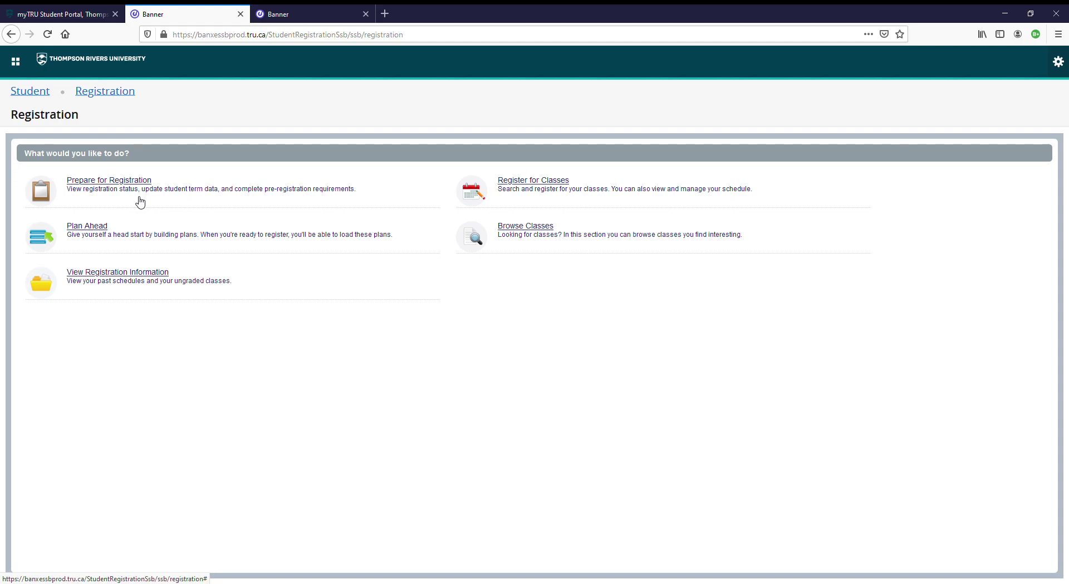
# Sign in to Register for Classes and select the Winter 2021 (Jan-Apr) term
pyautogui.click(545, 184)
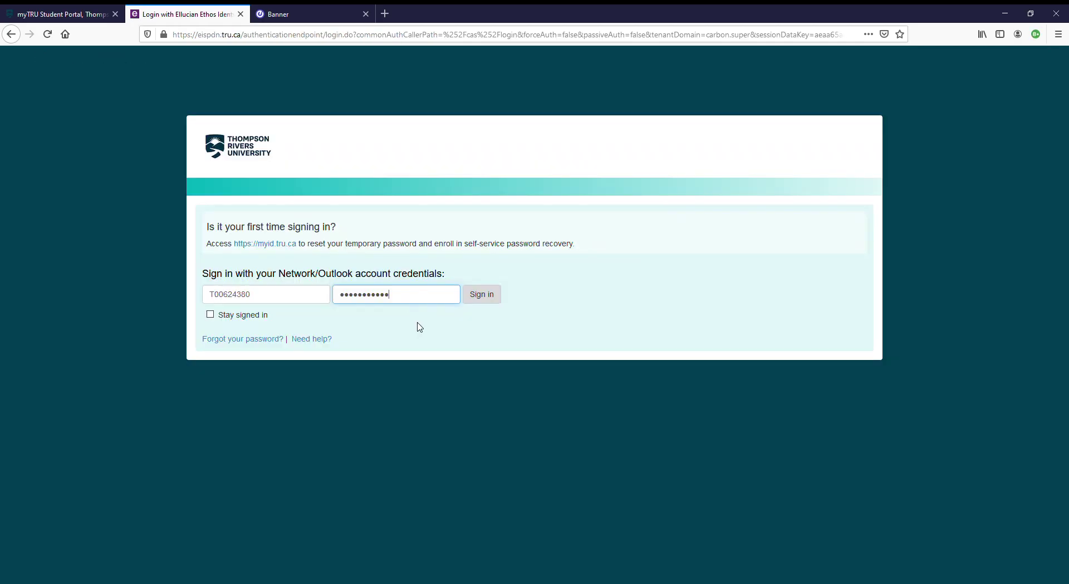
pyautogui.press('Return')
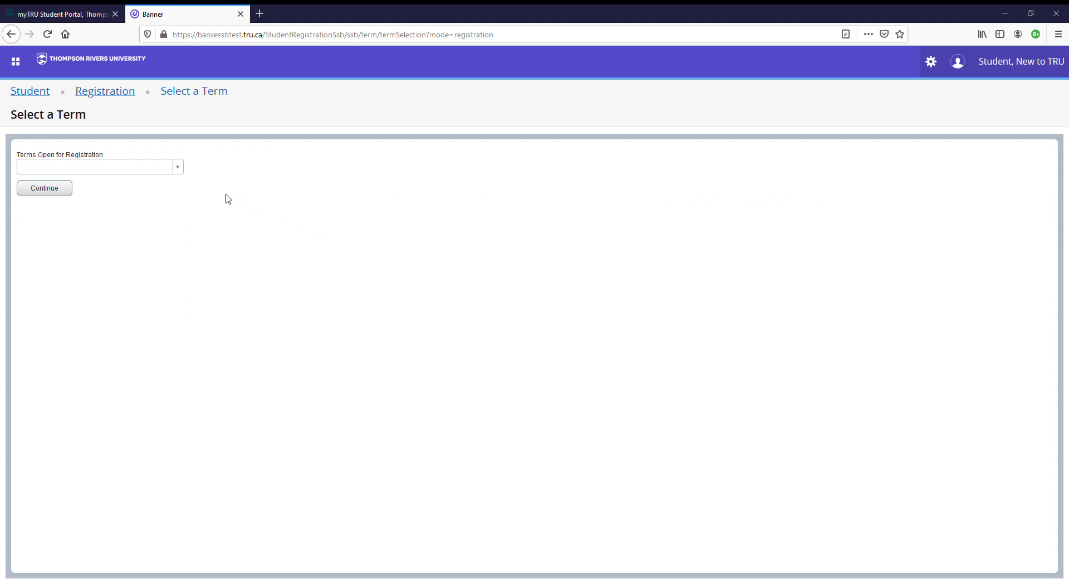
pyautogui.click(178, 168)
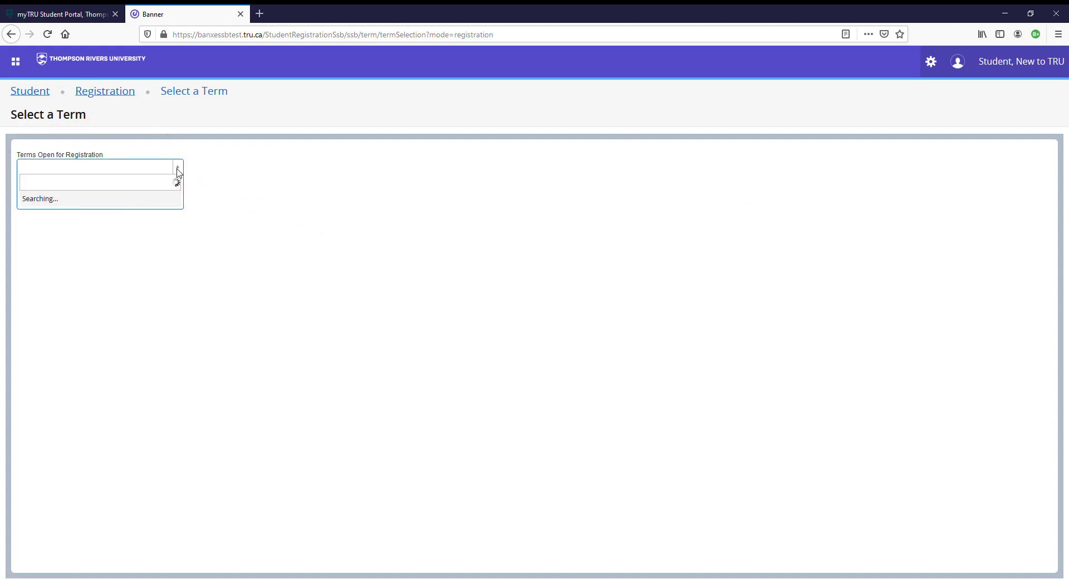
pyautogui.click(110, 201)
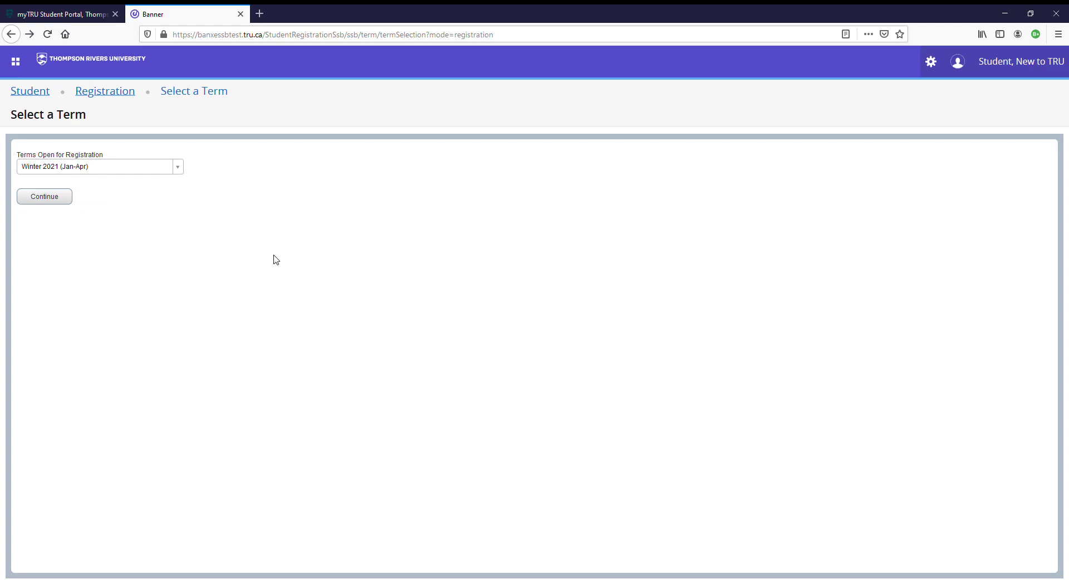
pyautogui.click(54, 199)
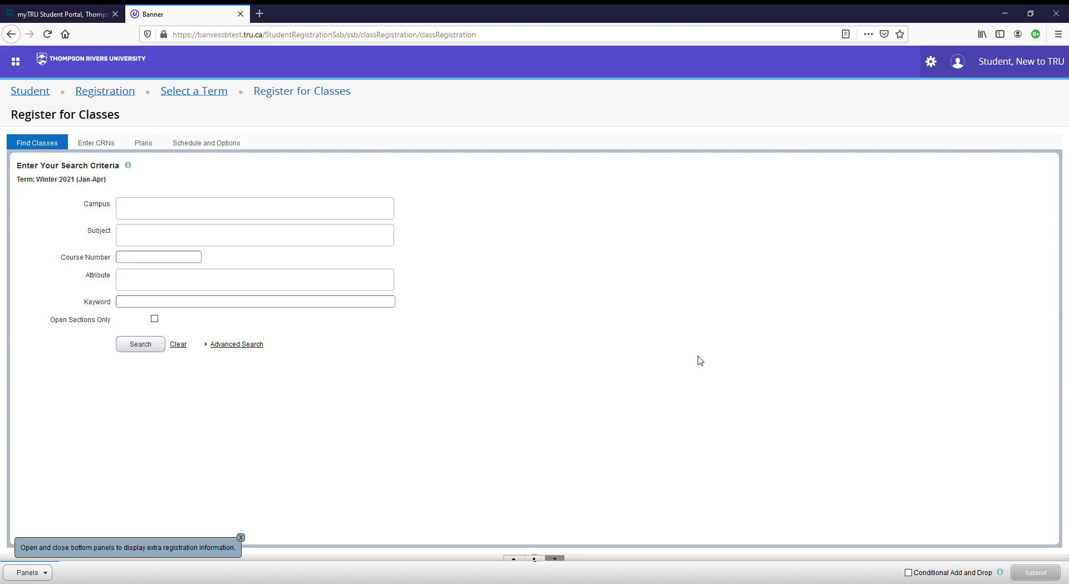
# Register every course in the Test plan, BIOL 1210 lecture 22189 and lab 22193
pyautogui.click(144, 147)
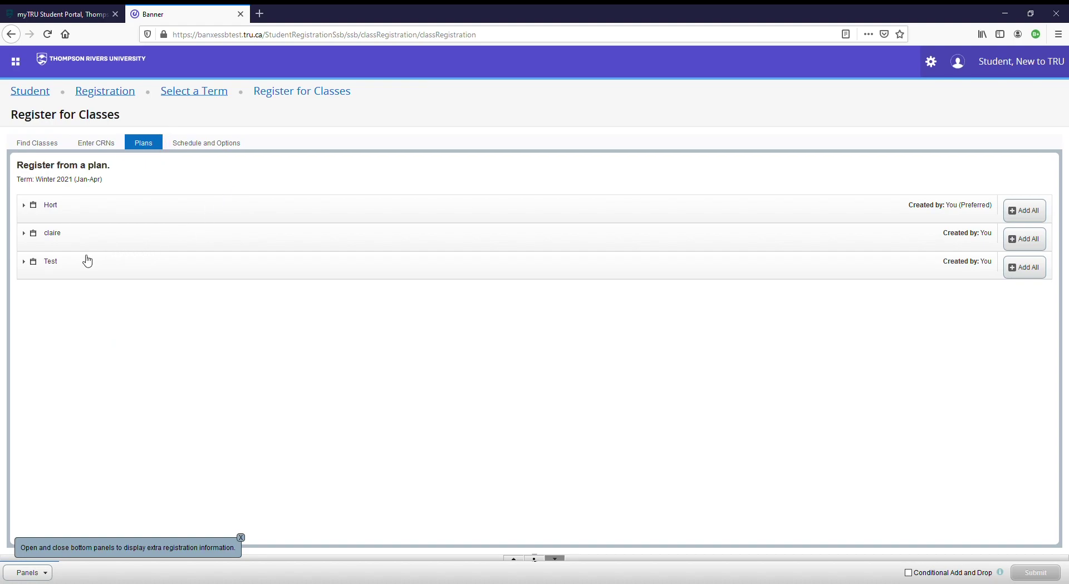
pyautogui.click(29, 266)
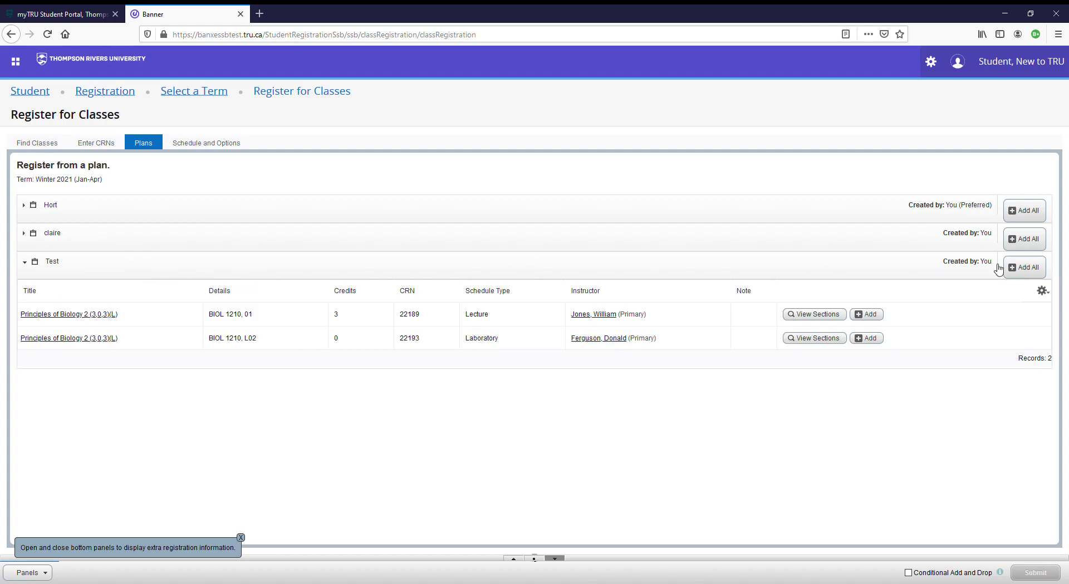
pyautogui.click(1036, 271)
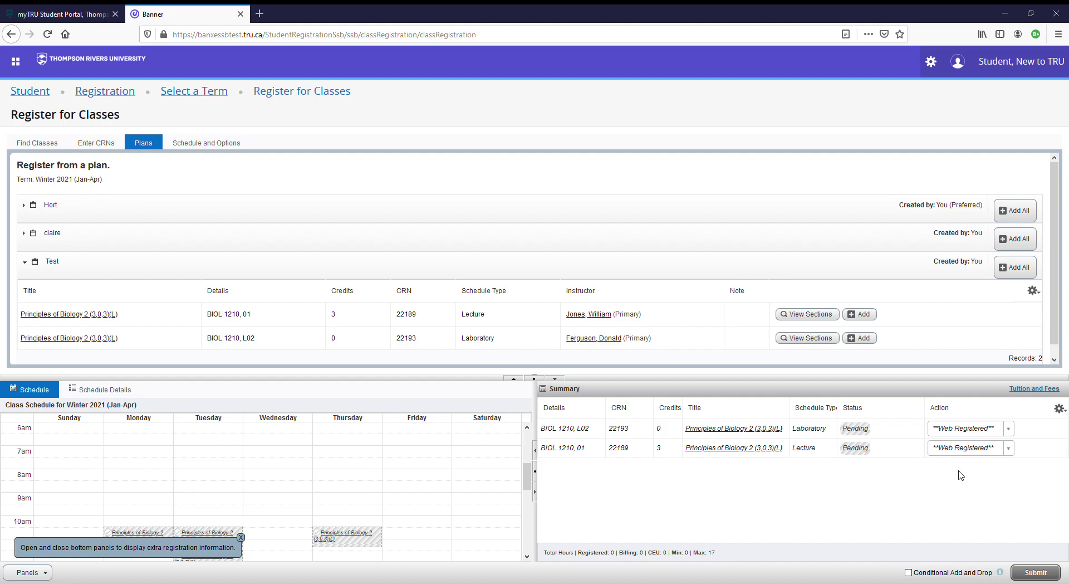
pyautogui.click(1036, 573)
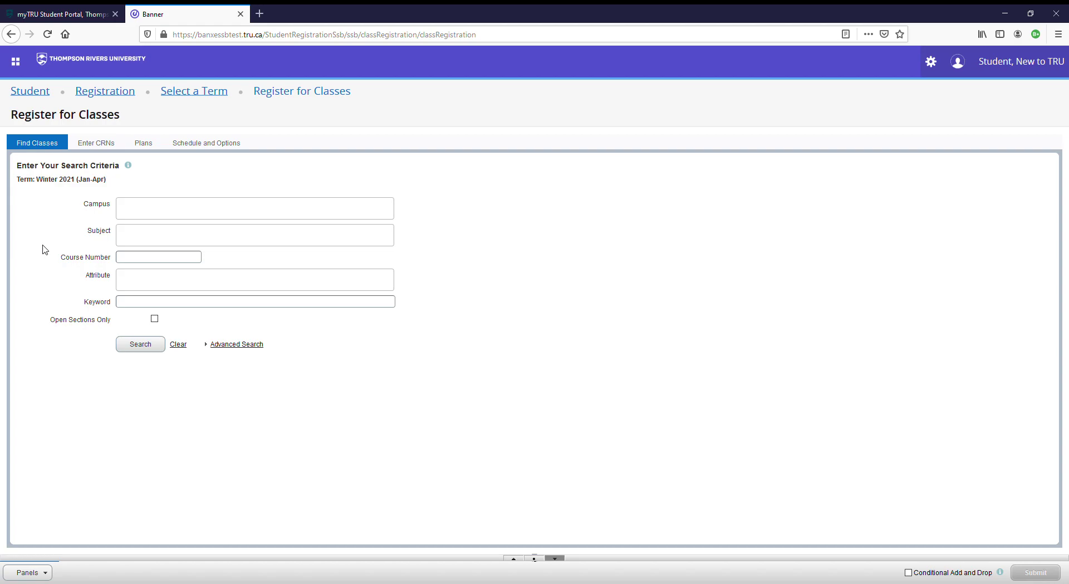
# Register CRNs 22189 and 22193 directly, then reload back to the class search
pyautogui.click(106, 145)
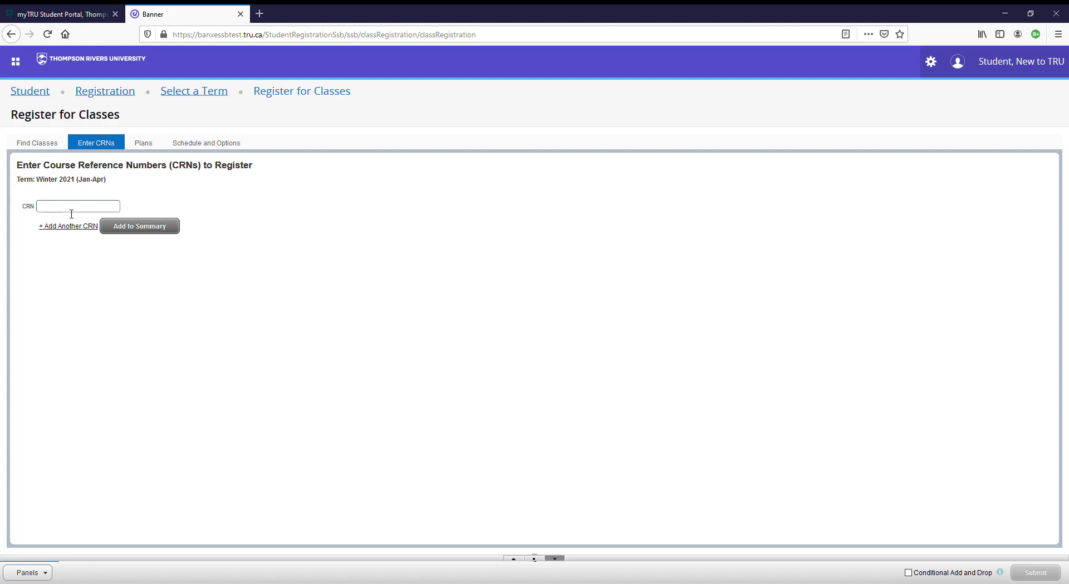
pyautogui.click(62, 233)
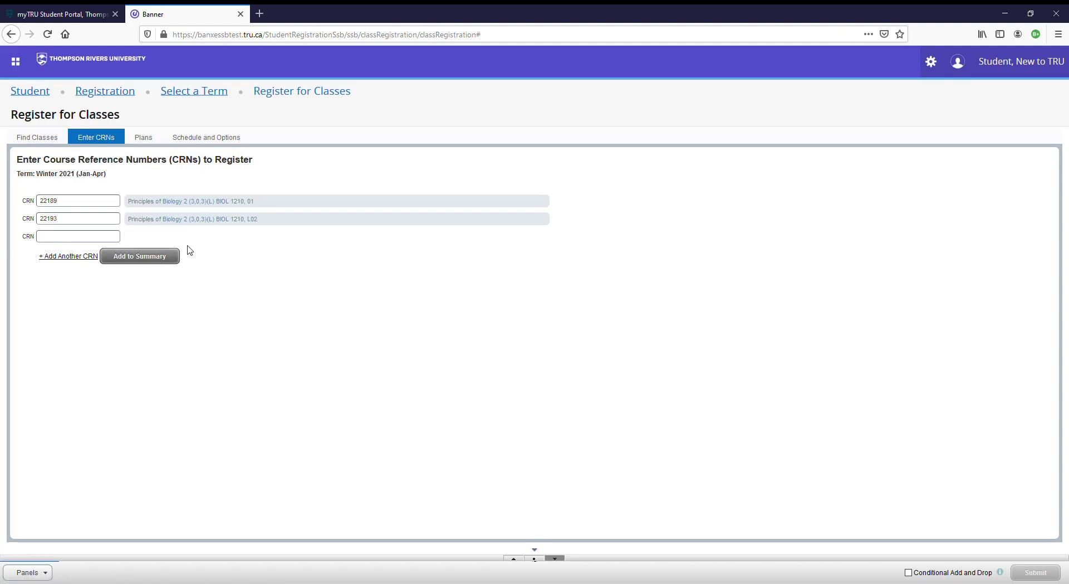
pyautogui.click(157, 257)
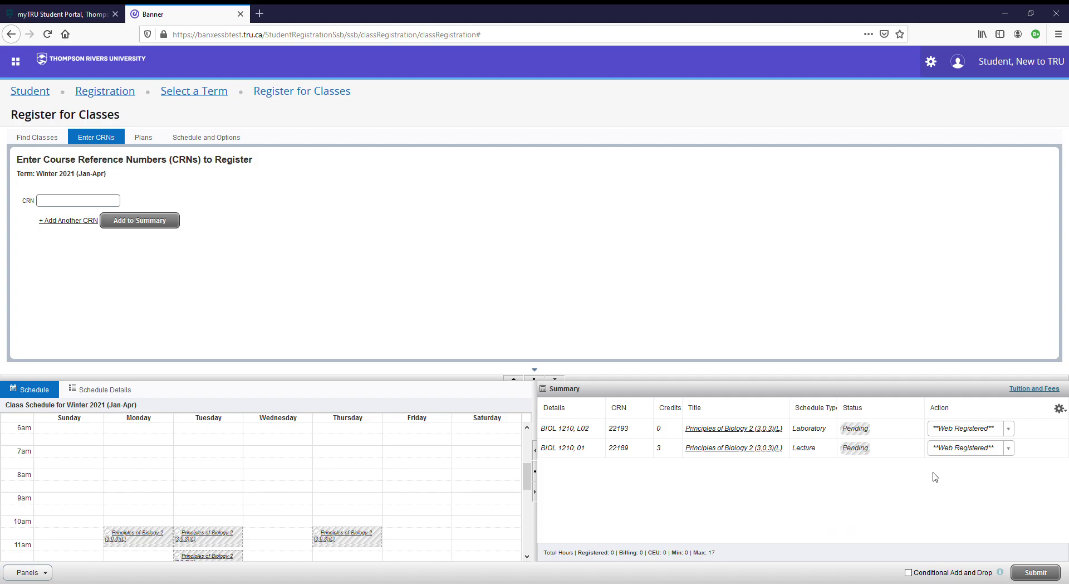
pyautogui.click(1045, 577)
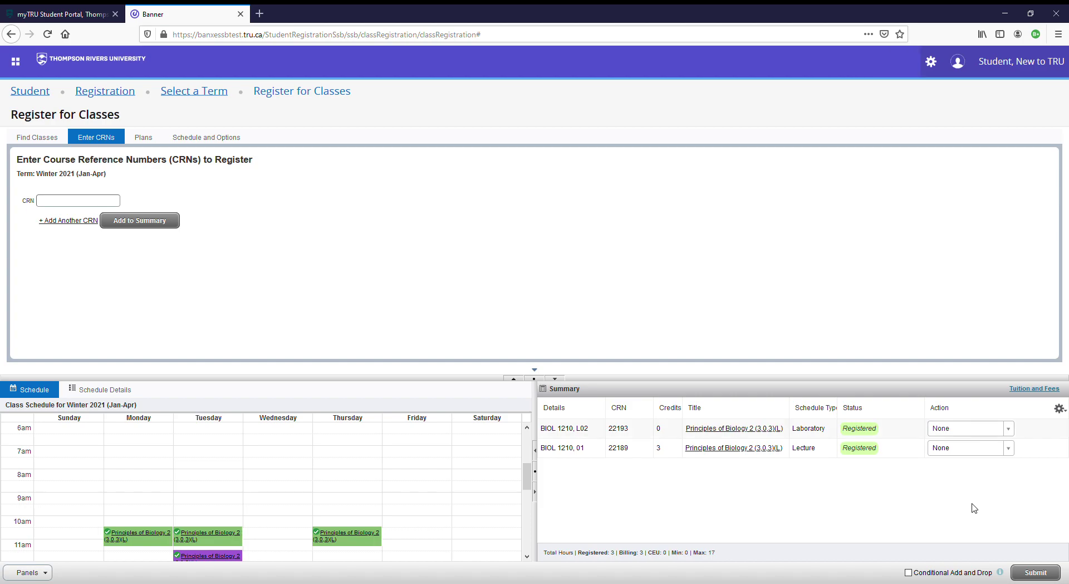
pyautogui.press('F5')
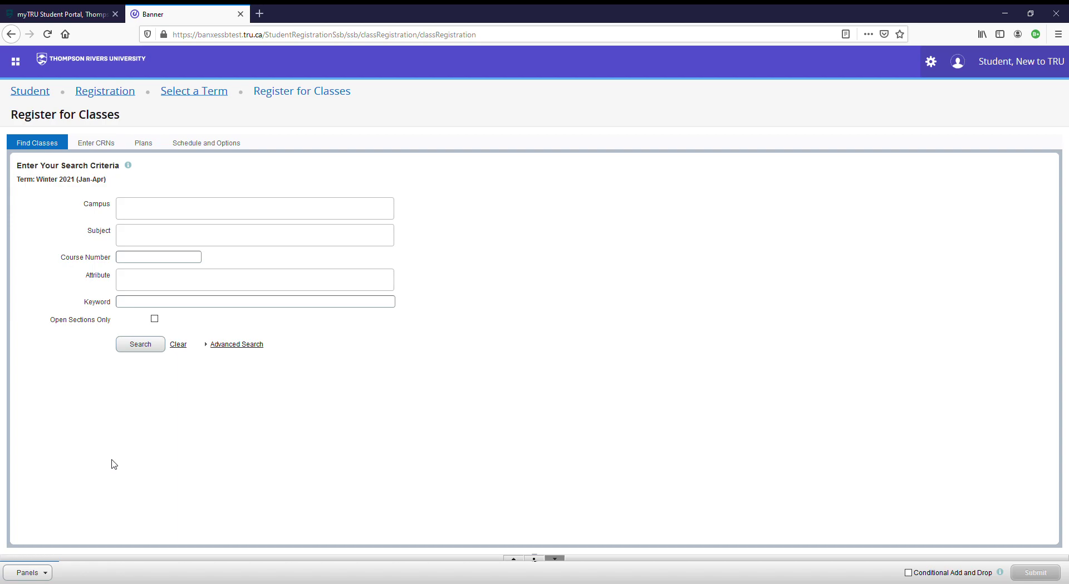
# Search for BIOL-Biology classes on the Kamloops campus
pyautogui.click(165, 210)
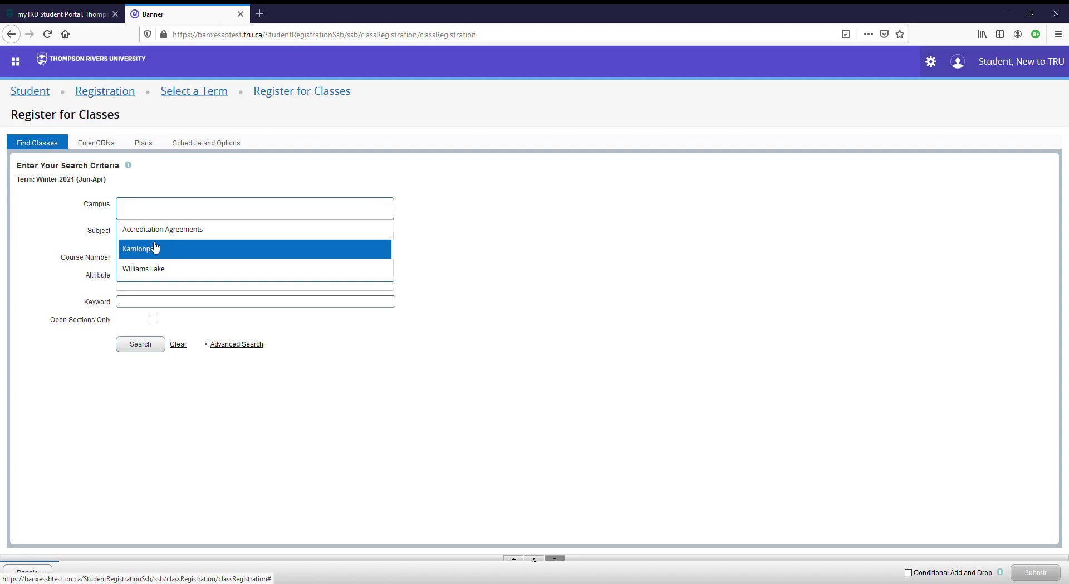
pyautogui.click(156, 249)
pyautogui.click(140, 239)
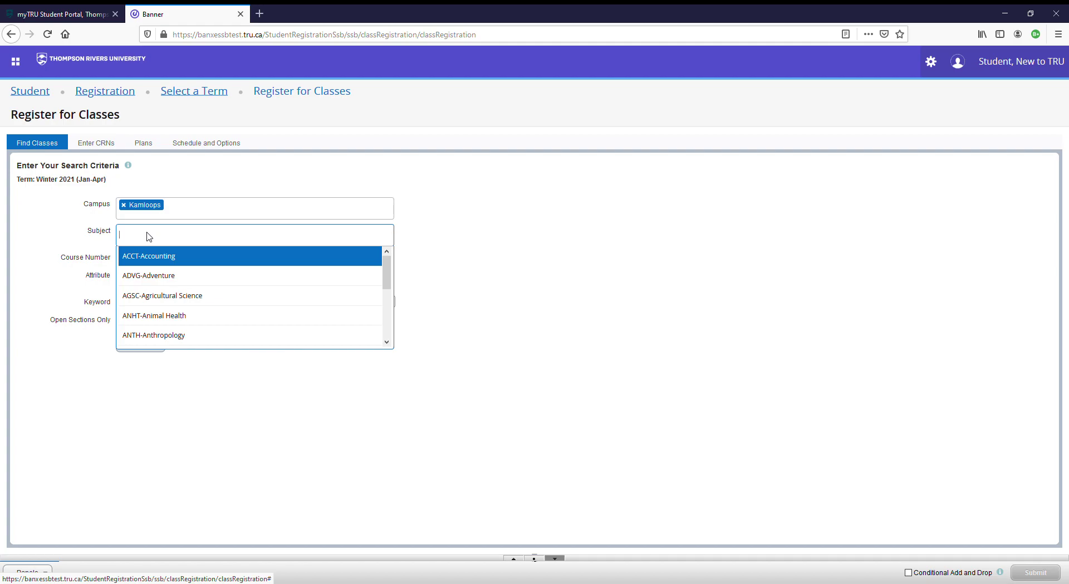
pyautogui.write('biol')
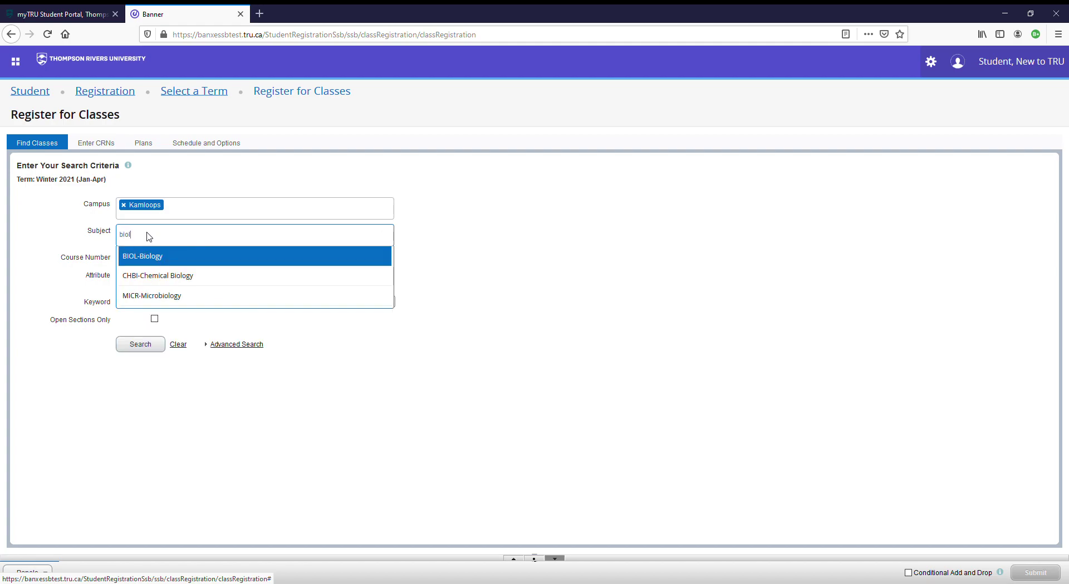
pyautogui.click(154, 259)
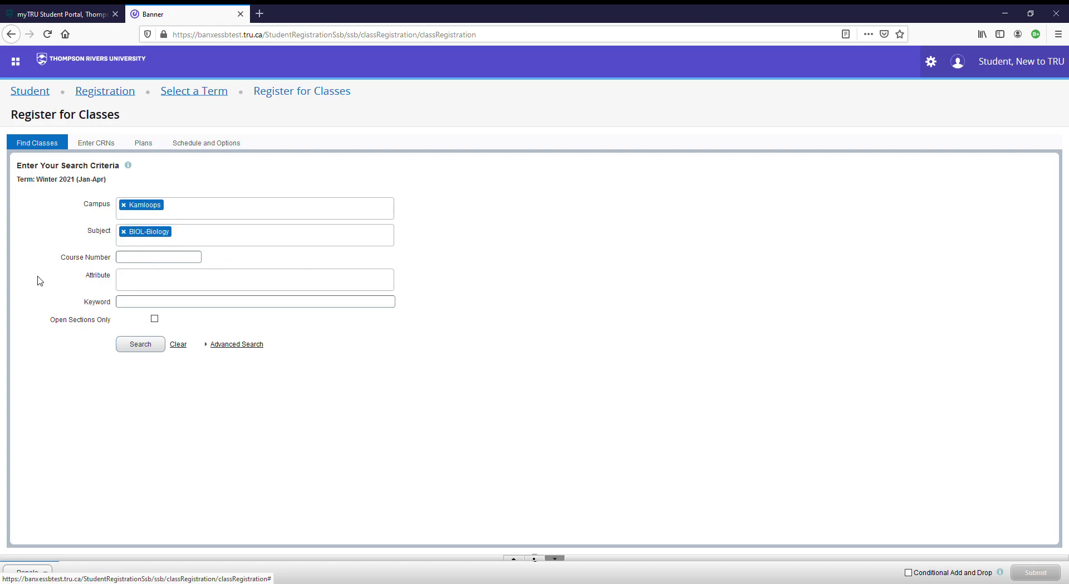
pyautogui.click(147, 350)
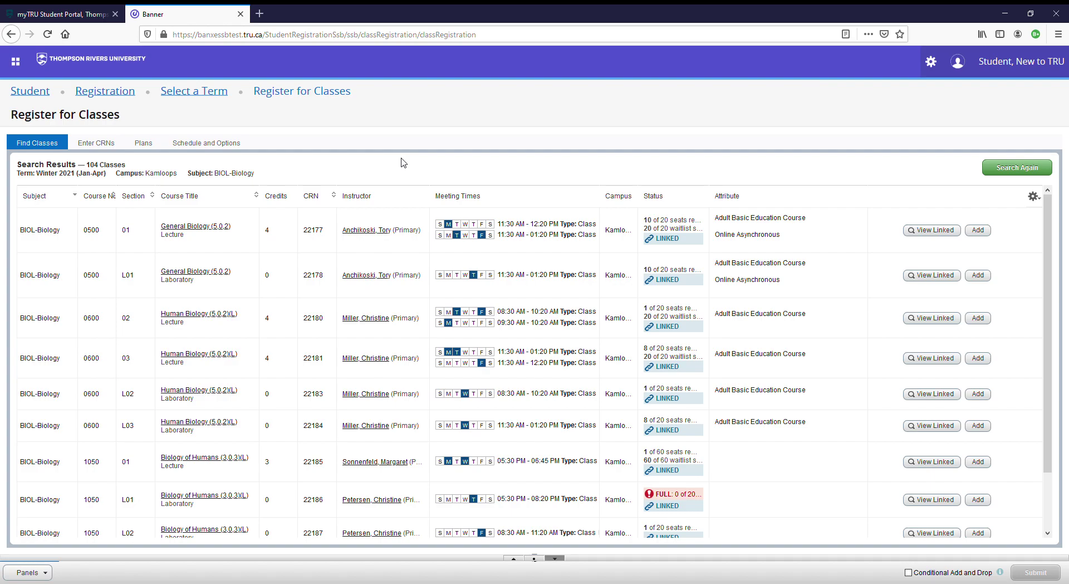
# Move to the next page of the biology search results
pyautogui.scroll(-2, 149, 427)
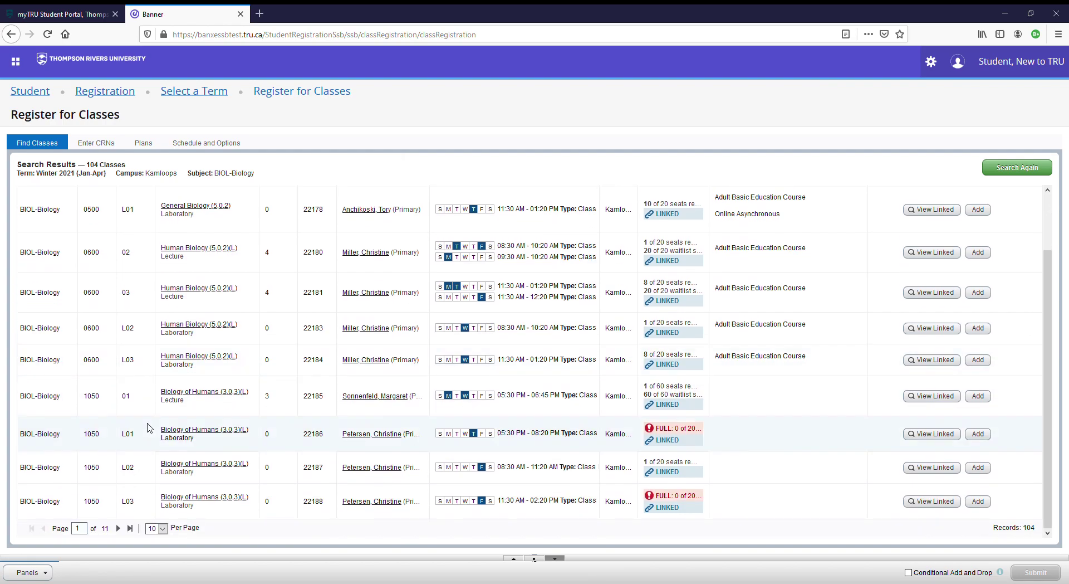
pyautogui.click(117, 528)
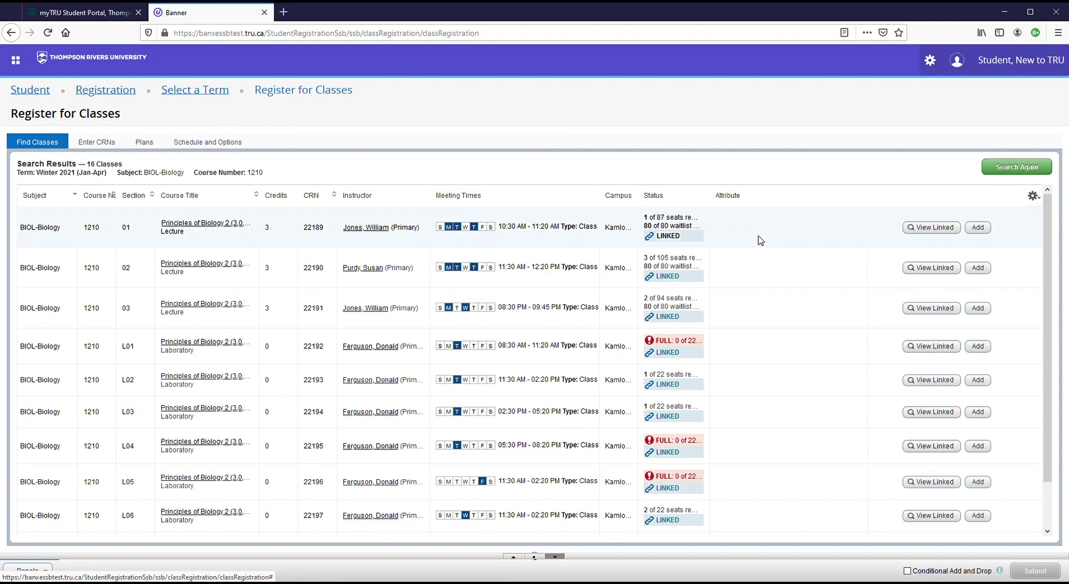
pyautogui.moveTo(714, 240)
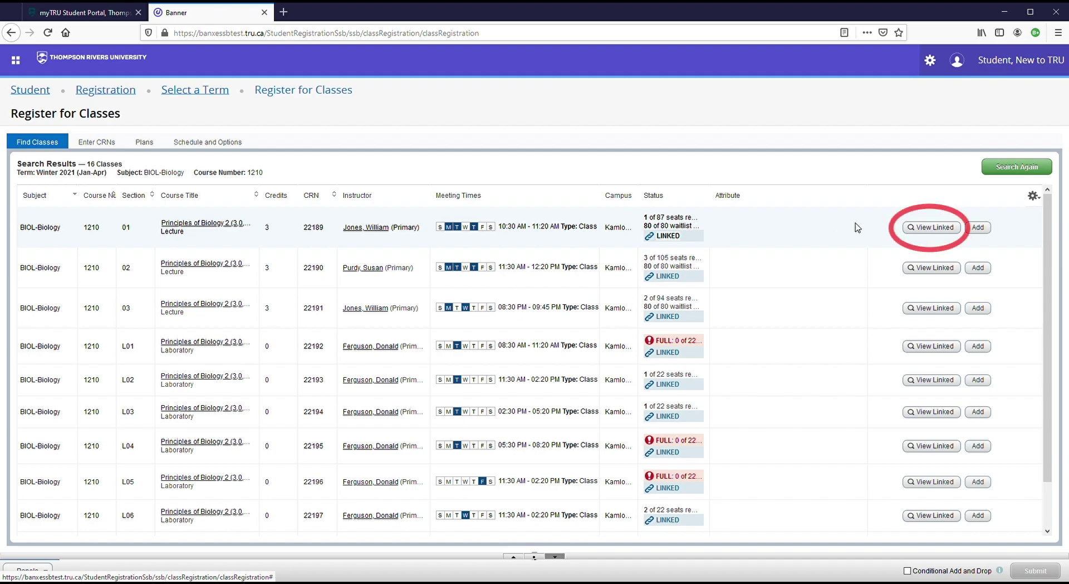
# Register BIOL 1210 lecture section 02 (CRN 22190) with its linked lab L13 (CRN 22204)
pyautogui.click(934, 228)
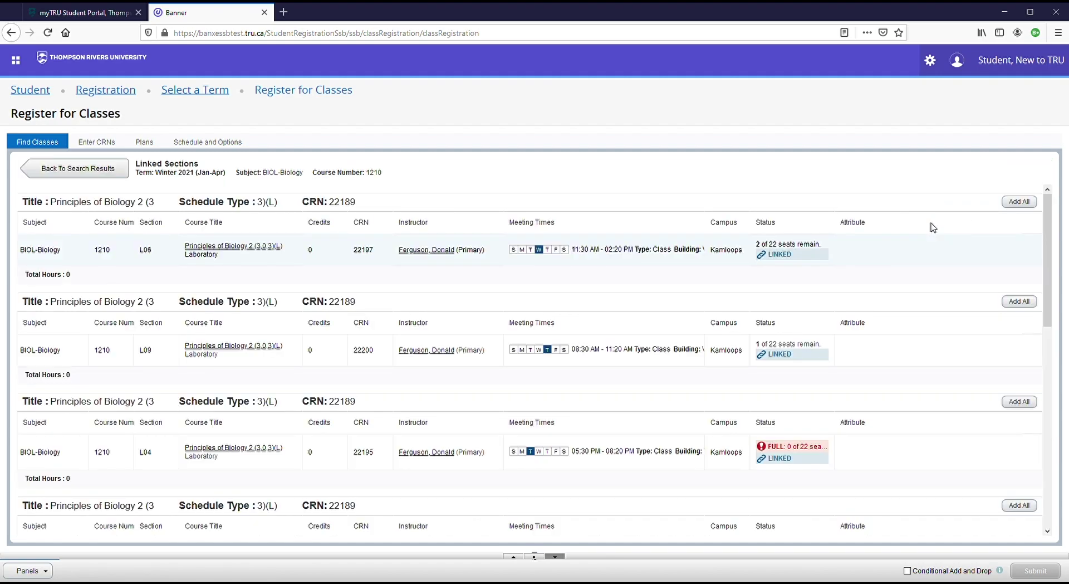
pyautogui.scroll(-5, 923, 211)
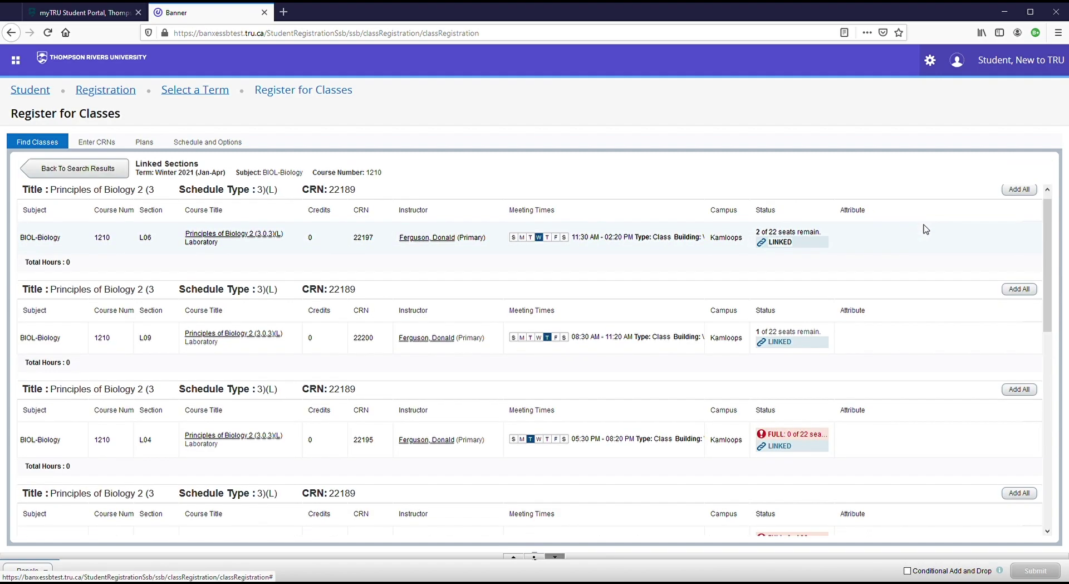
pyautogui.scroll(-3, 925, 229)
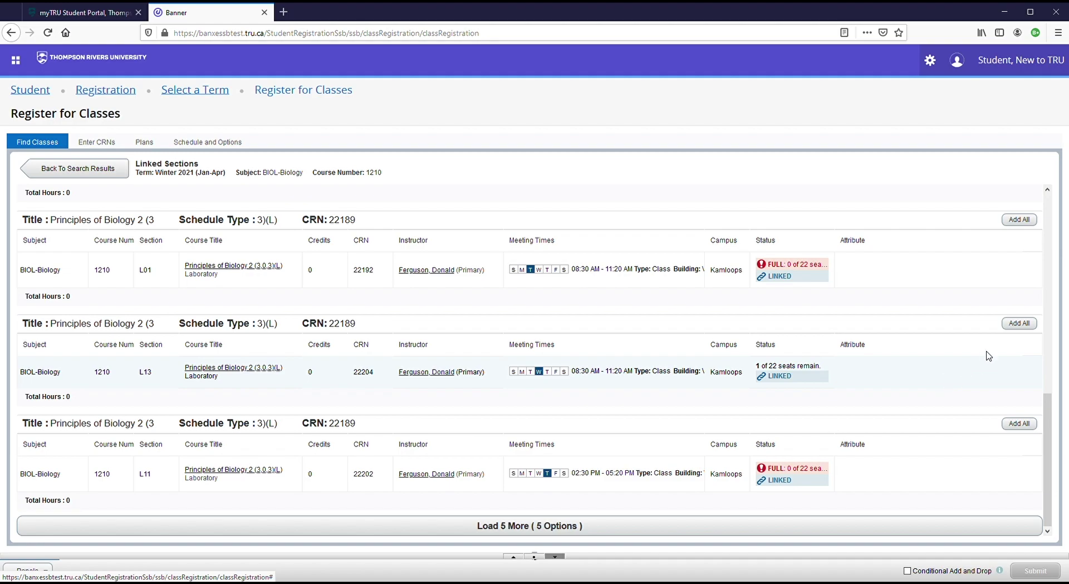
pyautogui.click(1020, 323)
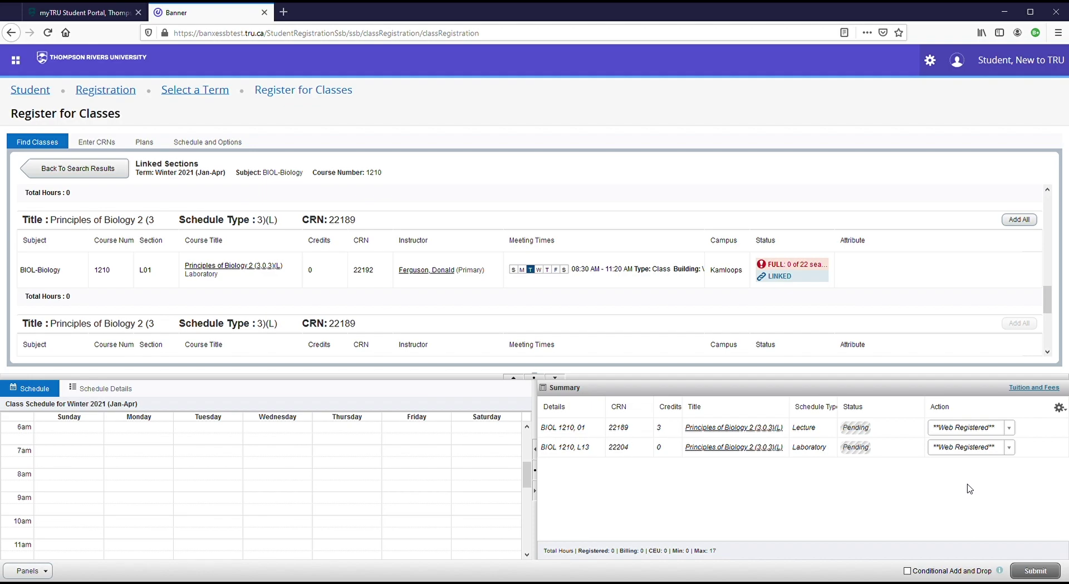
pyautogui.click(1036, 573)
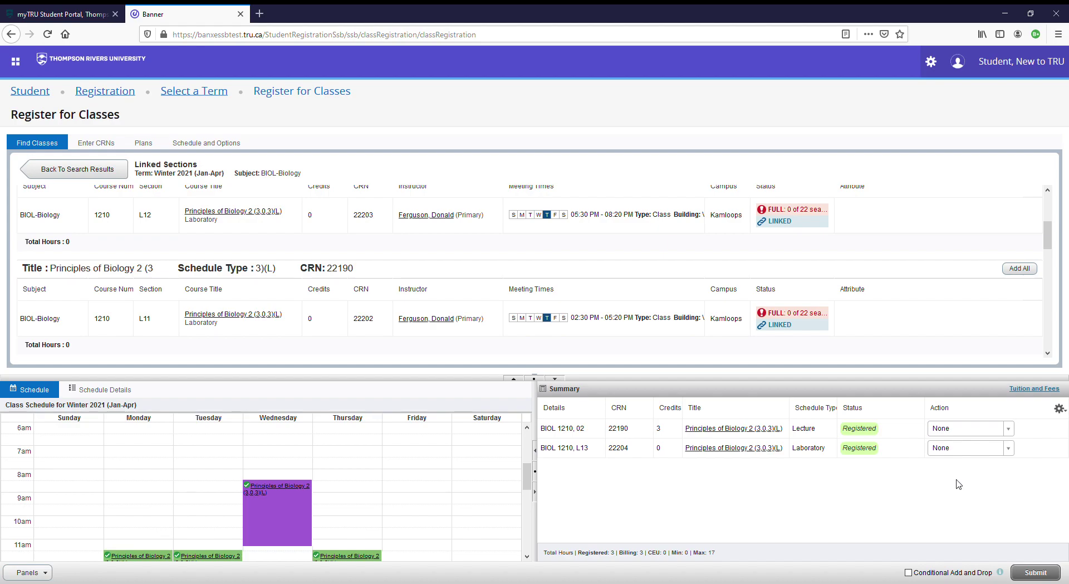
# Set lecture 22190 and lab 22204 to Web Drop/Delete and submit the drop
pyautogui.click(1009, 429)
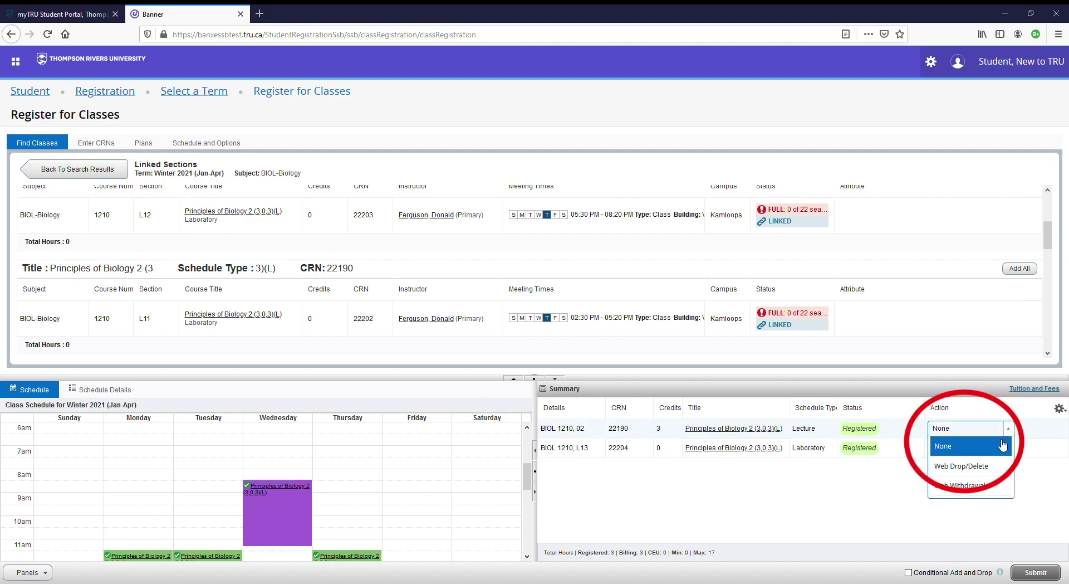
pyautogui.click(990, 470)
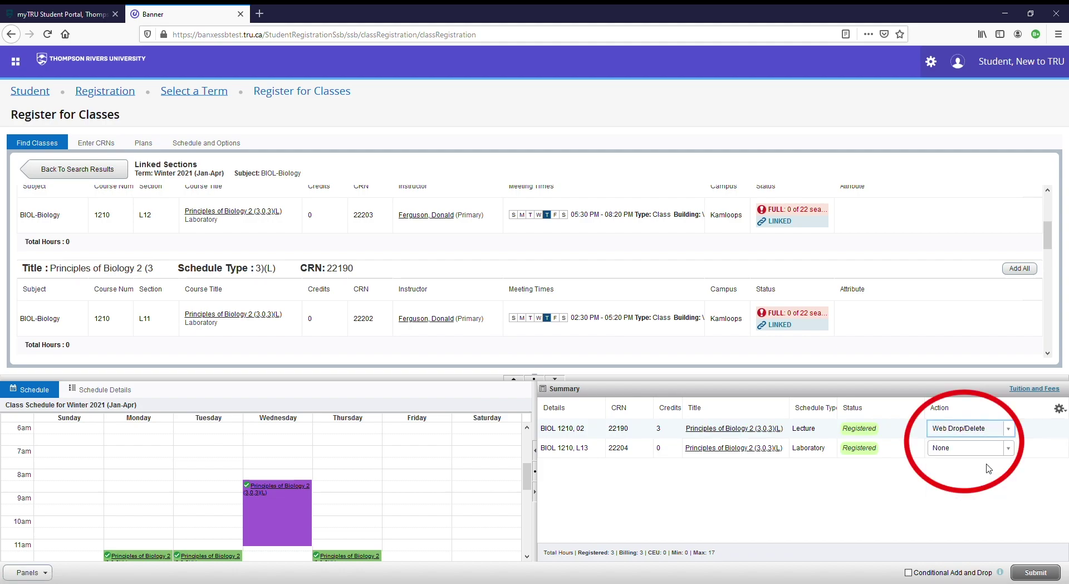
pyautogui.click(997, 448)
pyautogui.click(975, 490)
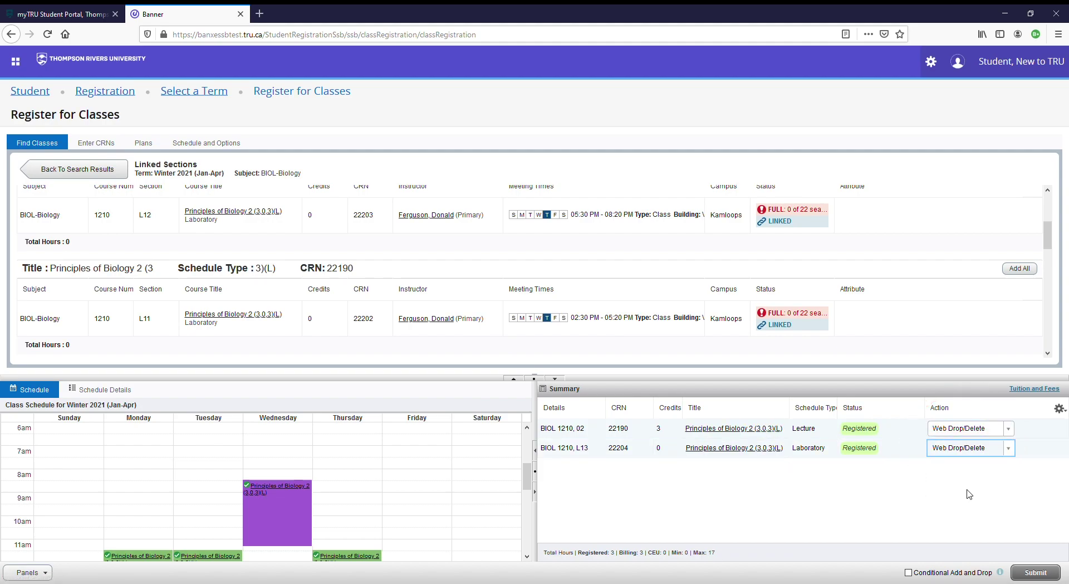
pyautogui.click(1029, 576)
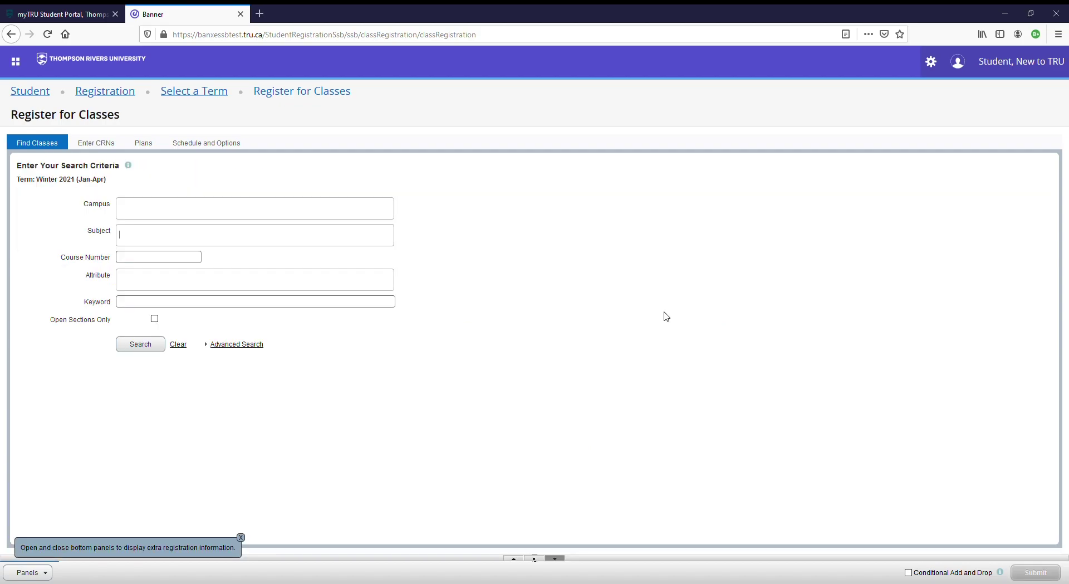
# Search Winter 2021 classes with subject ENGL-English
pyautogui.write('Engl')
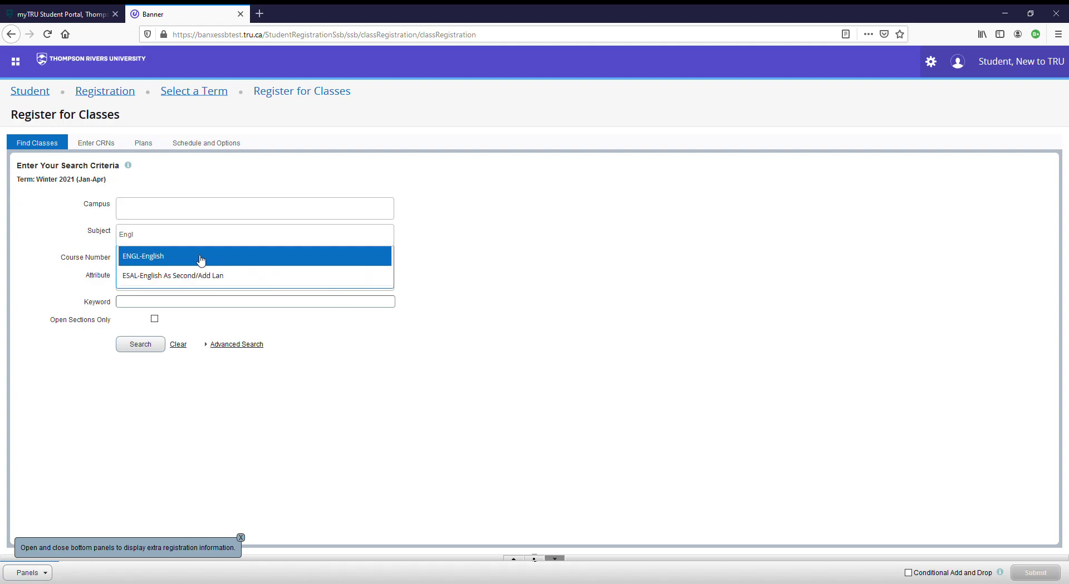
pyautogui.click(201, 257)
pyautogui.click(140, 343)
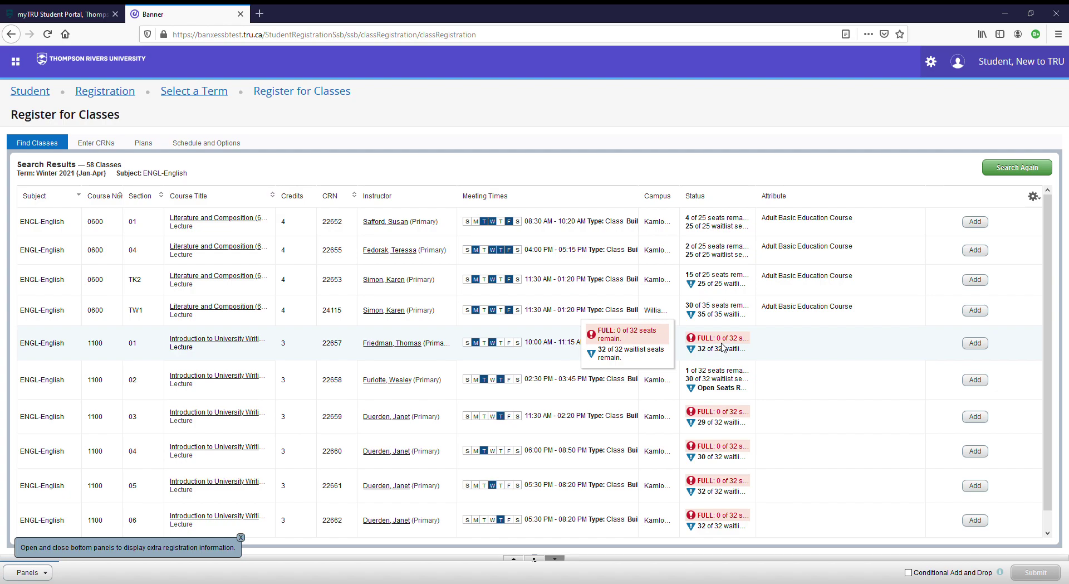
# Add the full ENGL 1100 section 01 (CRN 22657) with Action set to Waitlist and submit
pyautogui.click(975, 343)
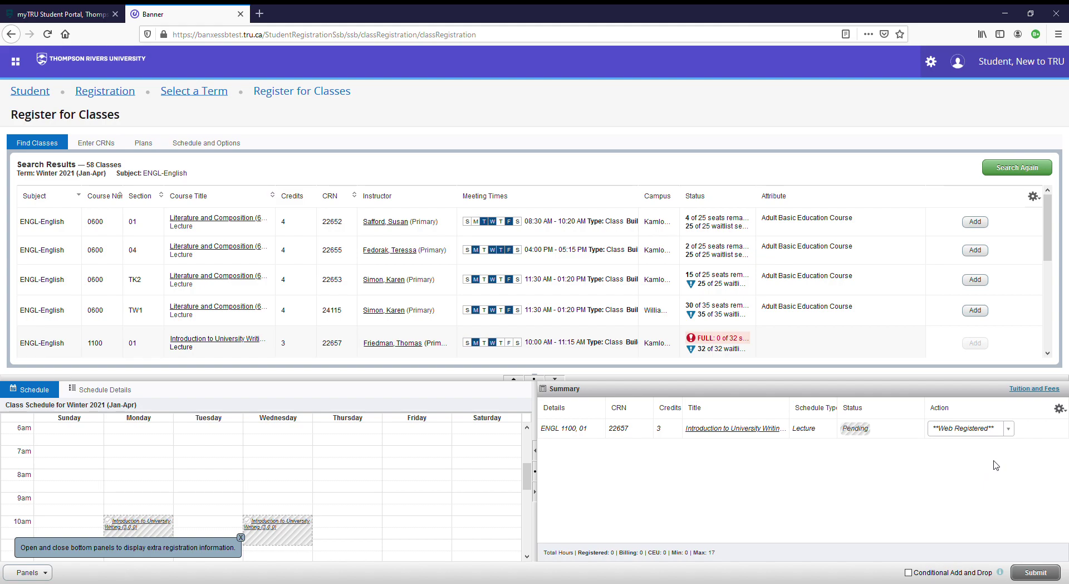
pyautogui.click(1008, 430)
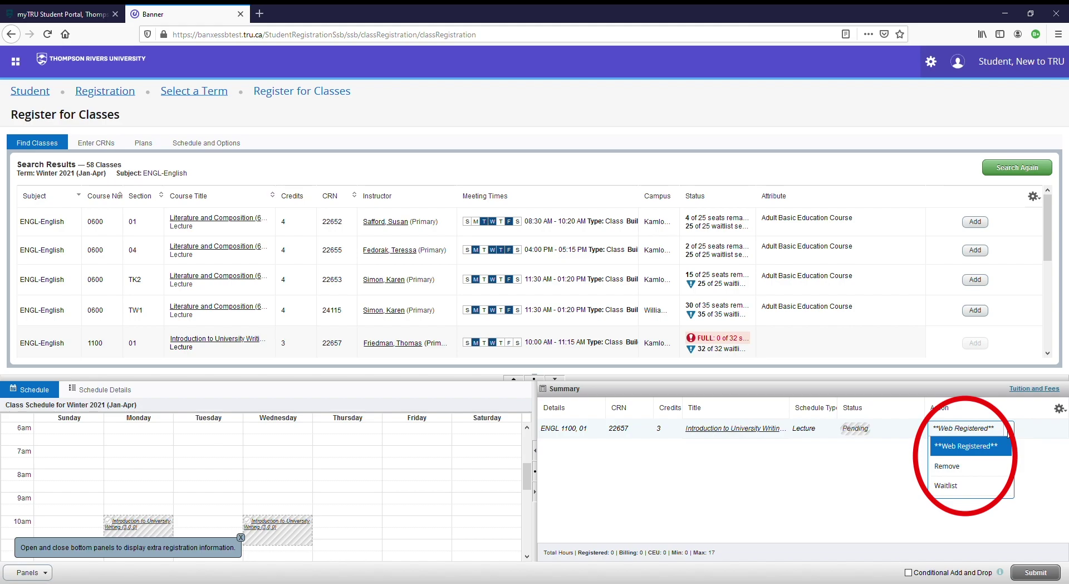
pyautogui.click(992, 486)
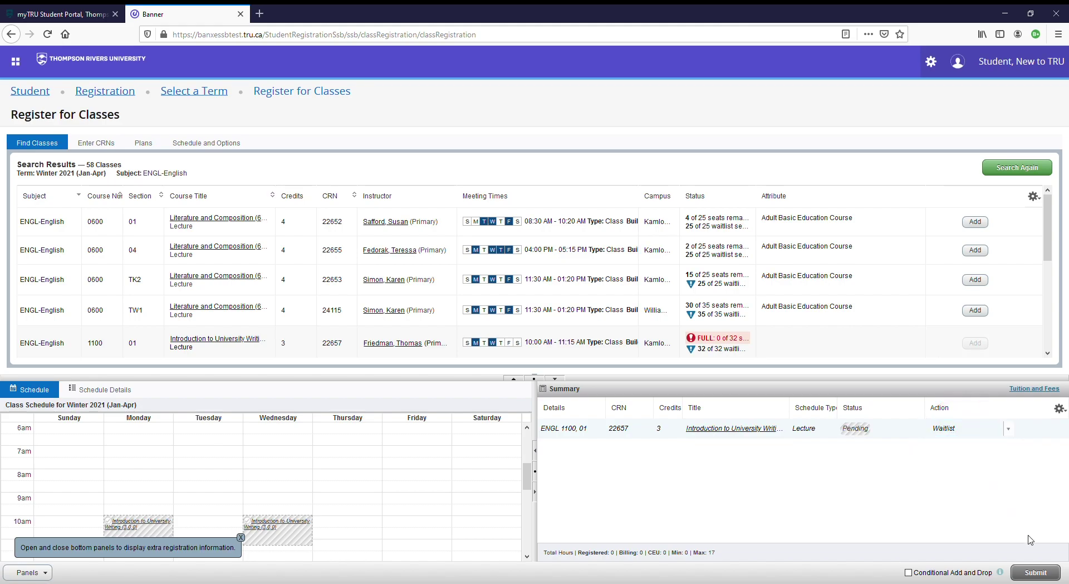
pyautogui.click(1035, 574)
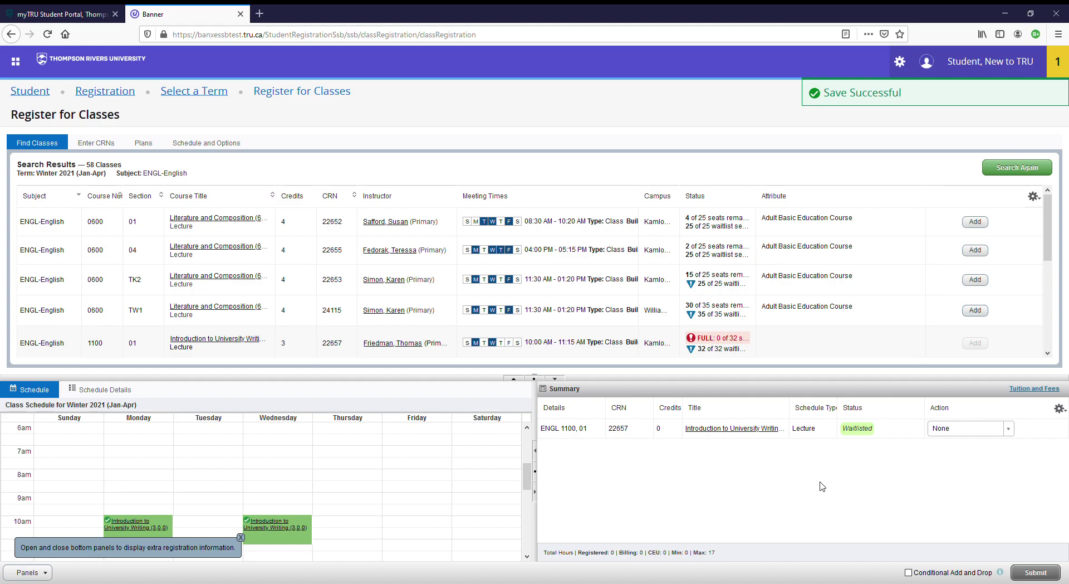
pyautogui.click(1009, 430)
pyautogui.click(909, 481)
pyautogui.click(68, 8)
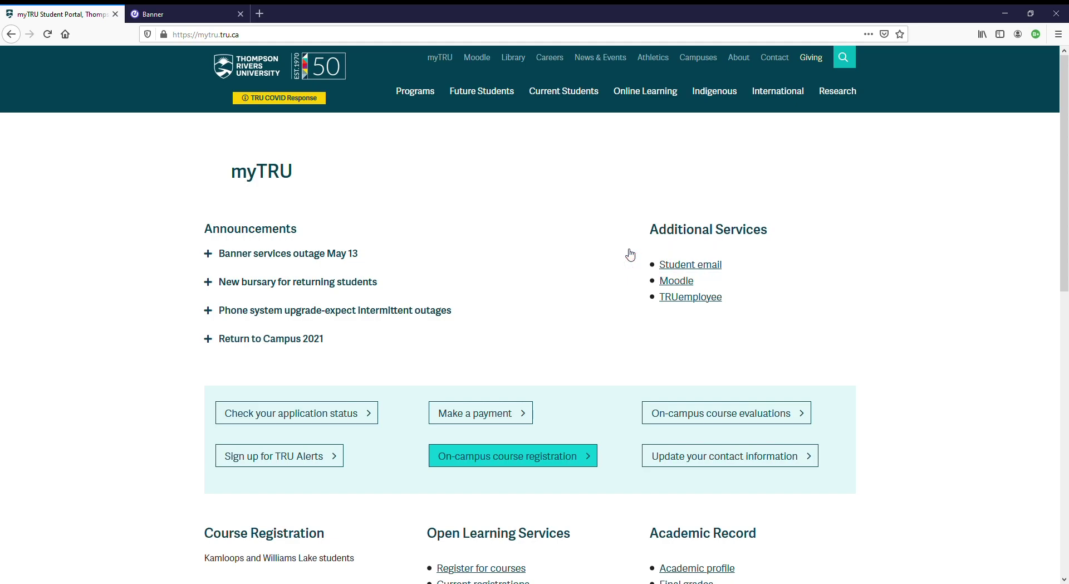
pyautogui.hotkey('ctrl', 'Tab')
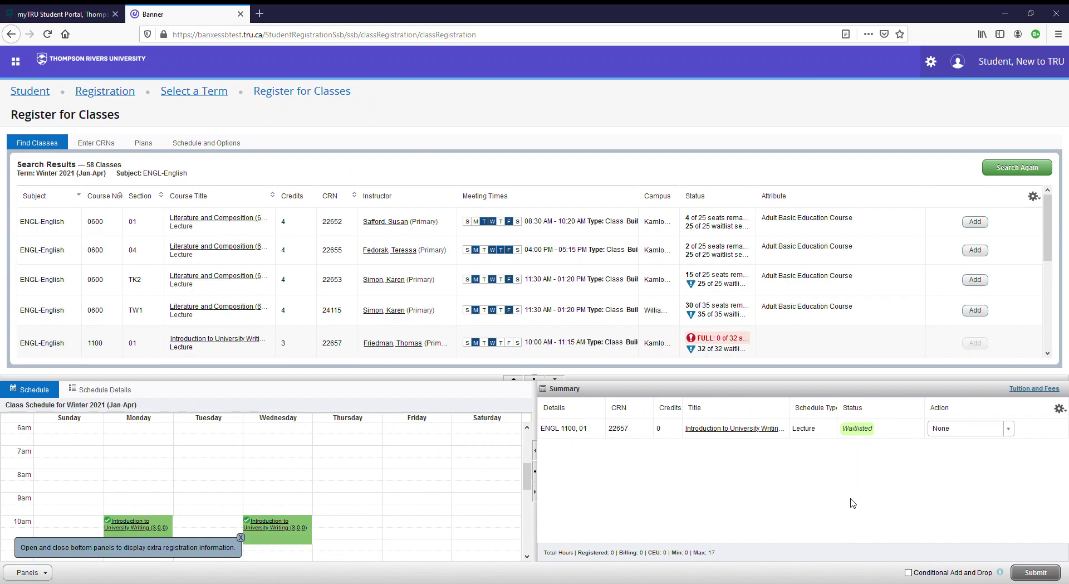